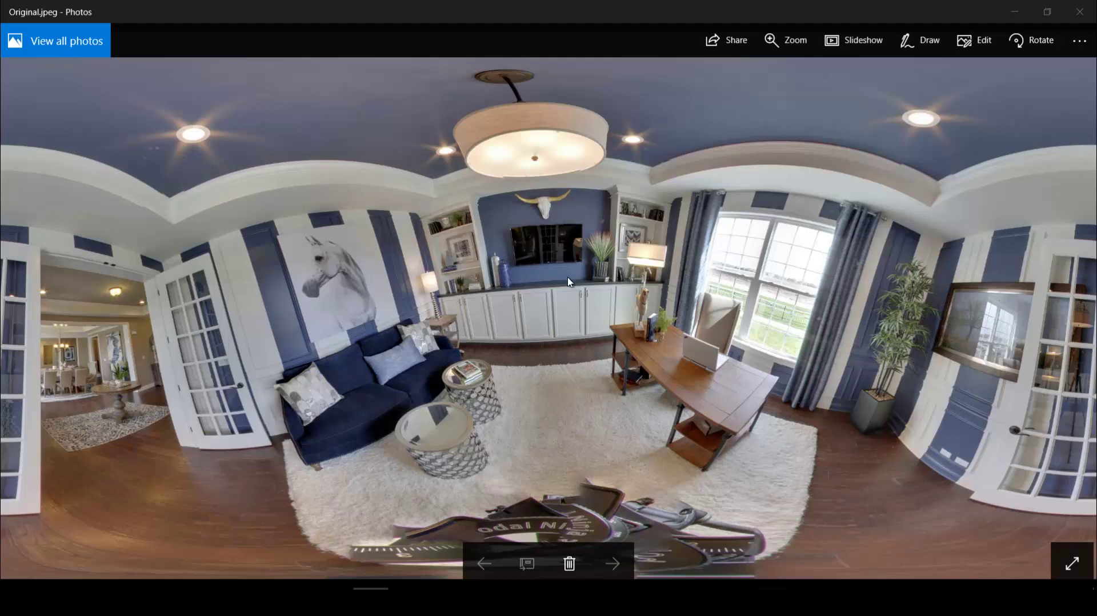
Step: Minimize the Photos window showing Original.jpeg to reveal the desktop
{"action": "left_click", "coordinate": [1019, 13]}
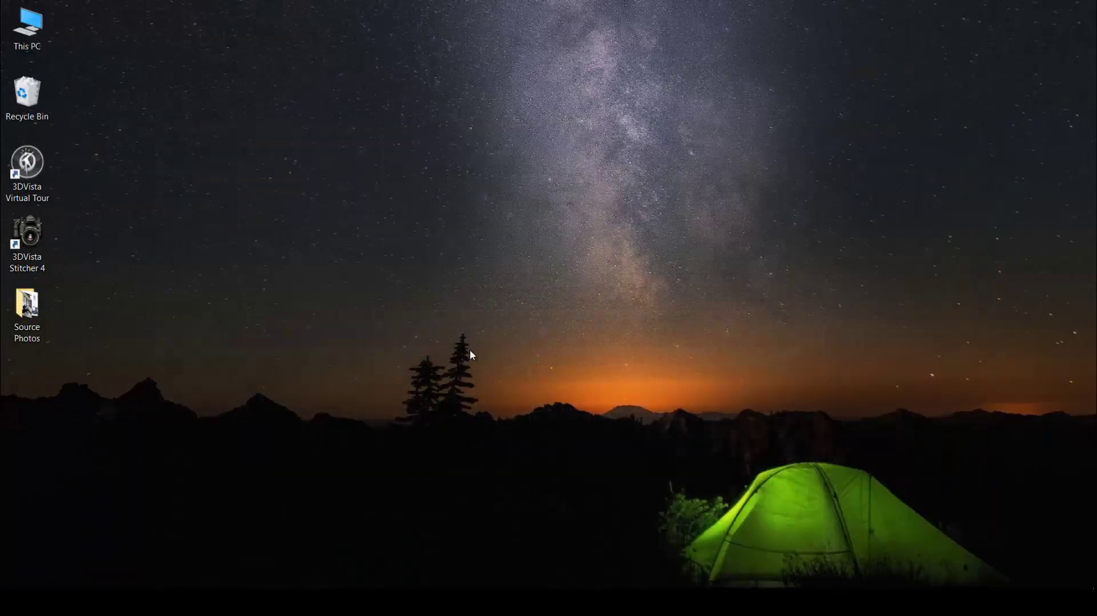
Step: Launch Stitcher 4 and start a Standard HDR Panorama for non-circular fisheye lenses
{"action": "left_click", "coordinate": [33, 235]}
{"action": "double_click", "coordinate": [33, 239]}
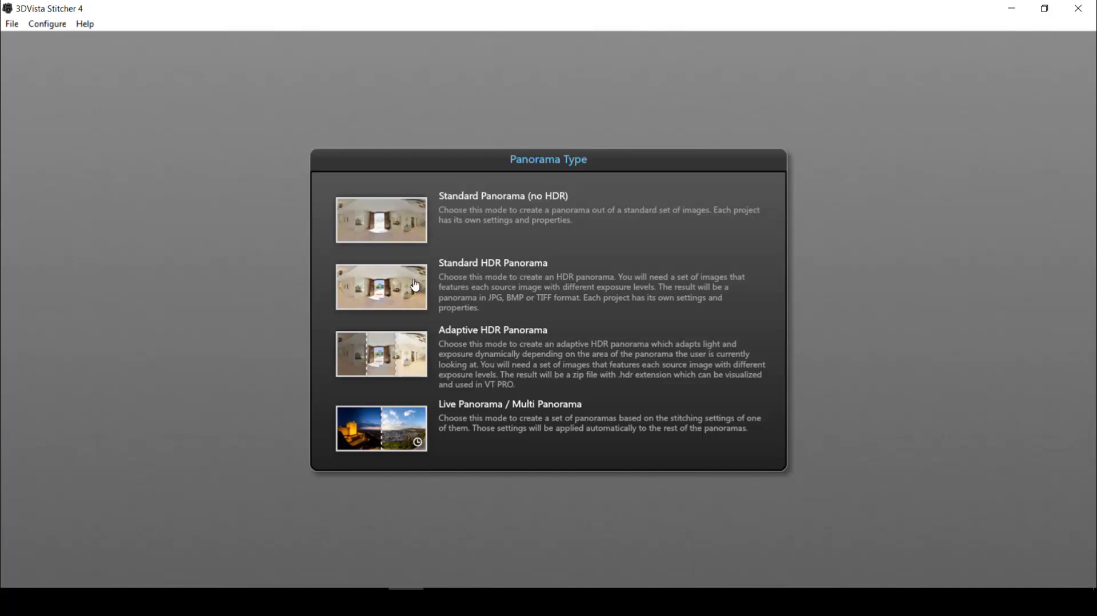
{"action": "left_click", "coordinate": [389, 288]}
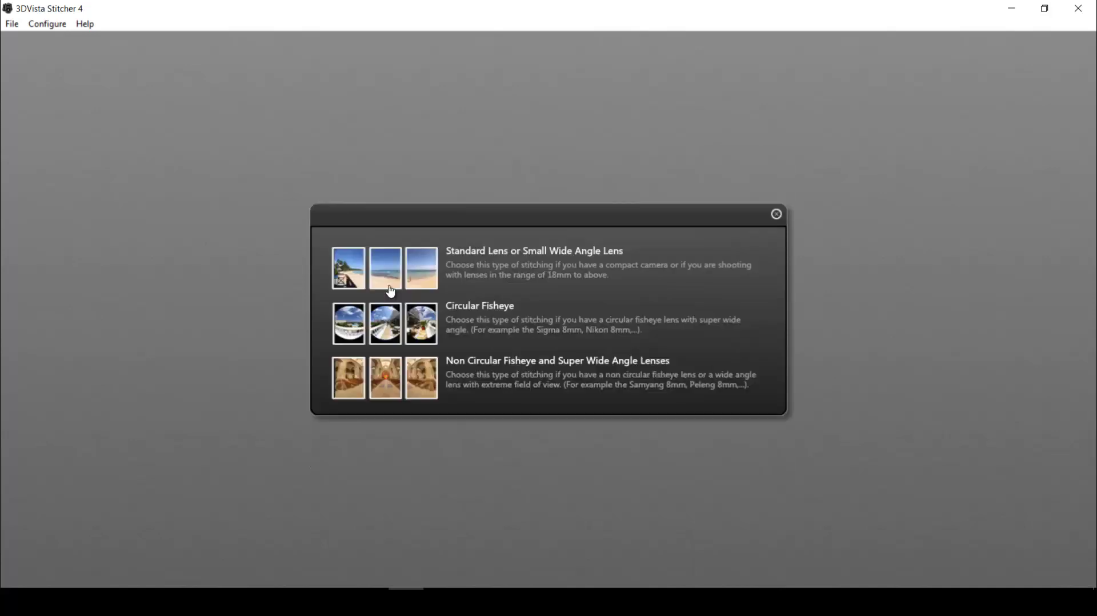
{"action": "left_click", "coordinate": [385, 378]}
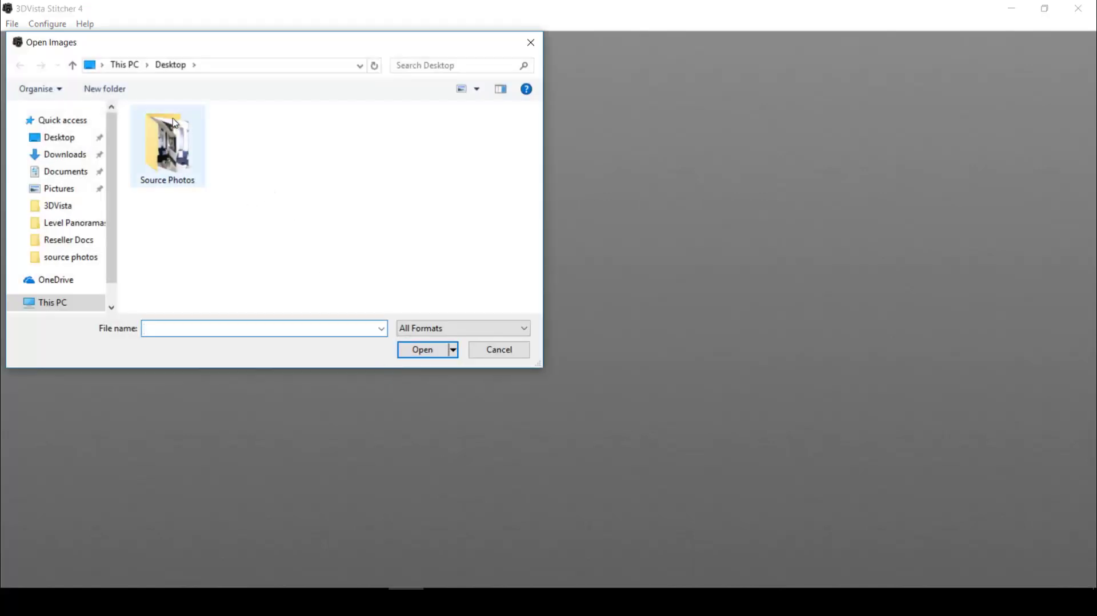
Step: Load all images from the Source Photos folder as brackets of 3 exposure steps
{"action": "double_click", "coordinate": [173, 124]}
{"action": "scroll", "coordinate": [305, 178], "scroll_direction": "down", "scroll_amount": 3}
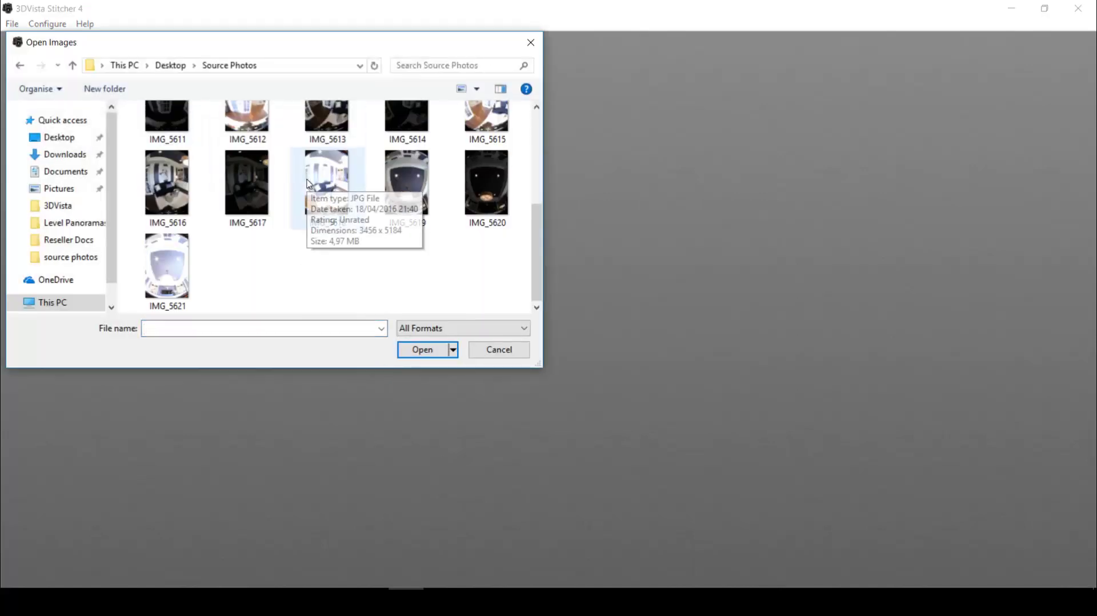
{"action": "left_click_drag", "start_coordinate": [331, 264], "coordinate": [156, 114]}
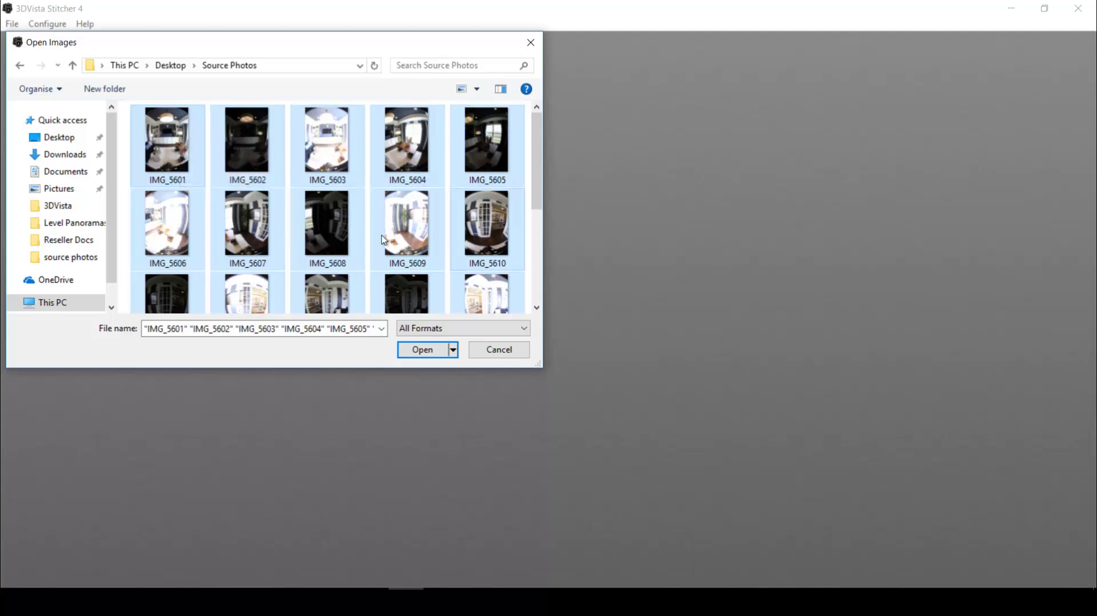
{"action": "left_click", "coordinate": [426, 352]}
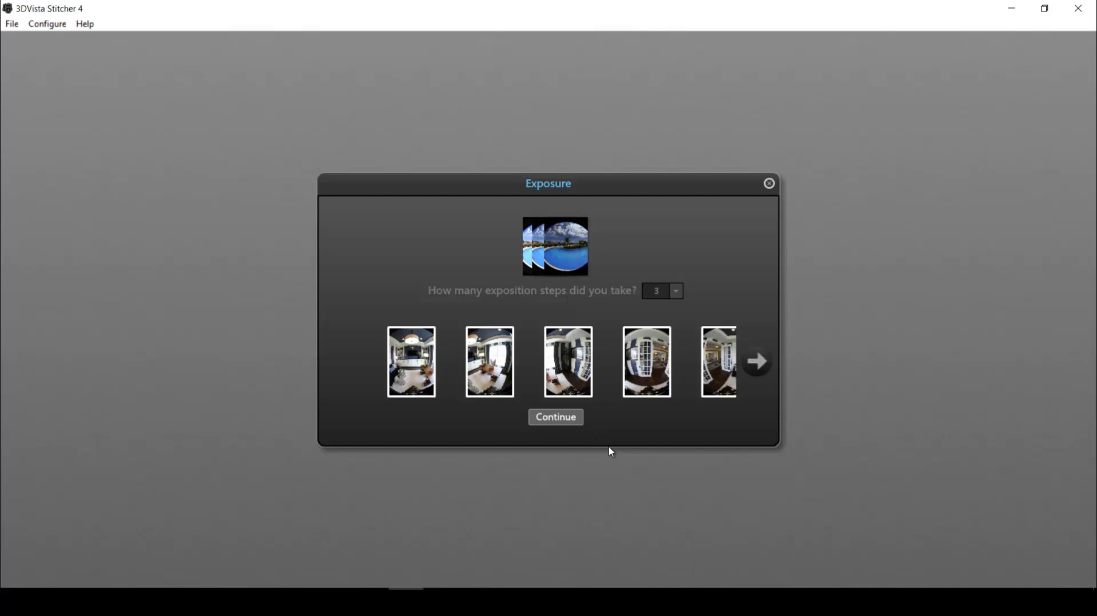
{"action": "left_click", "coordinate": [557, 417]}
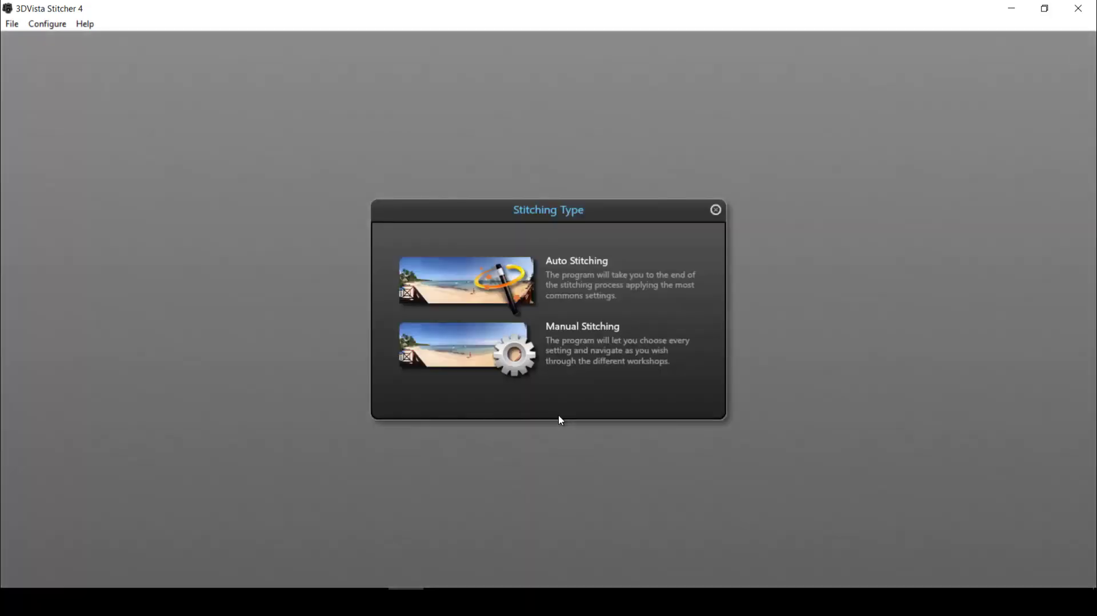
Step: Choose Auto Stitching to merge the brackets and stitch a 360 preview
{"action": "left_click", "coordinate": [469, 287]}
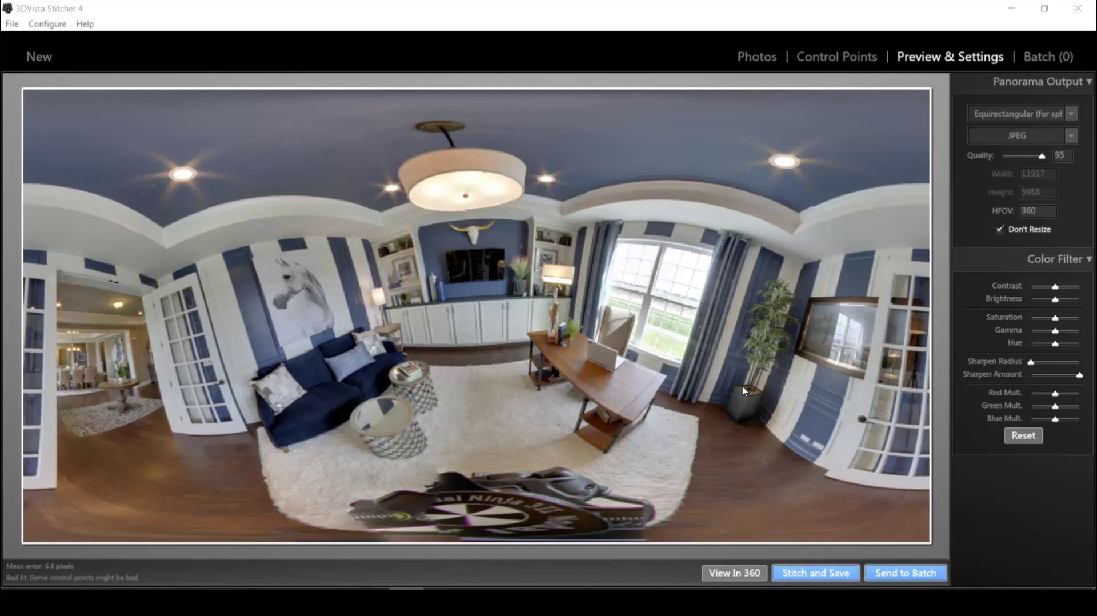
Step: Review control points for every pair through 7 and 1, then show picture 1 on both sides
{"action": "left_click", "coordinate": [837, 59]}
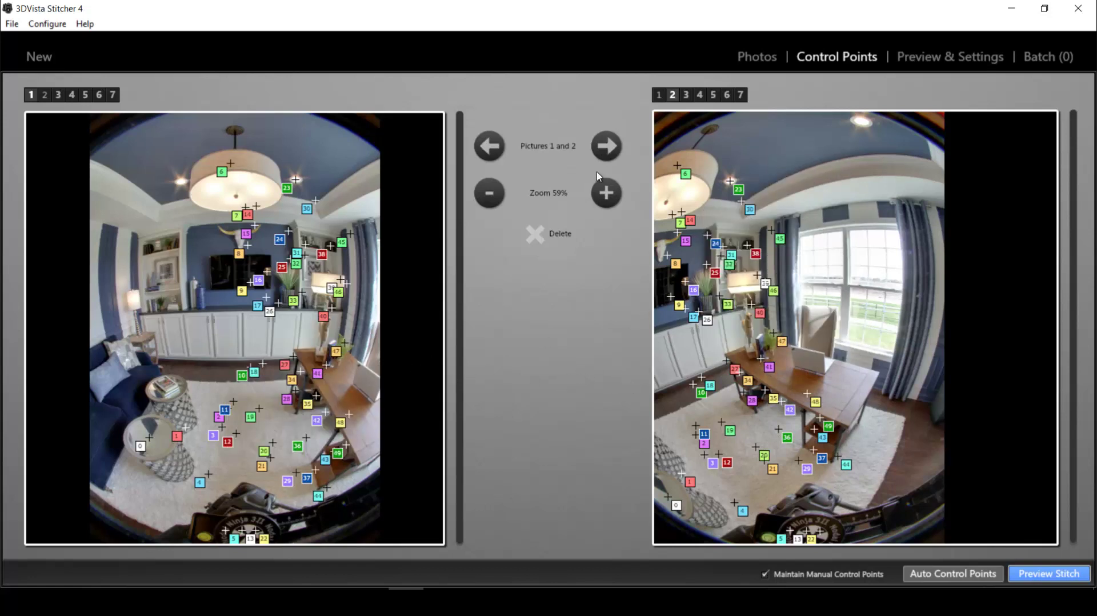
{"action": "left_click", "coordinate": [607, 148]}
{"action": "left_click", "coordinate": [610, 150]}
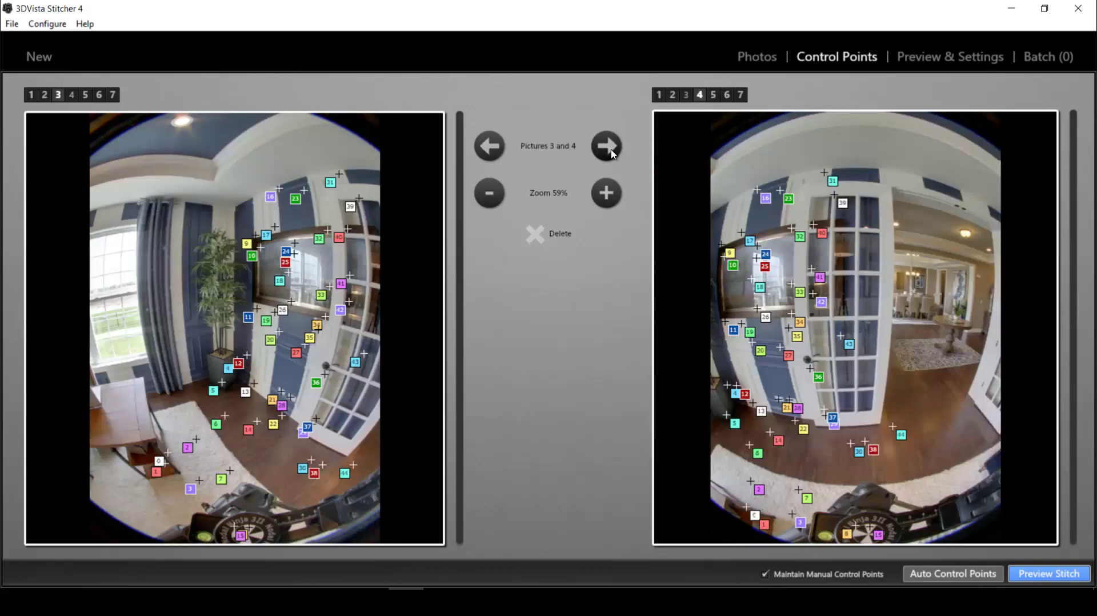
{"action": "left_click", "coordinate": [611, 153]}
{"action": "left_click", "coordinate": [612, 153]}
{"action": "left_click", "coordinate": [612, 153]}
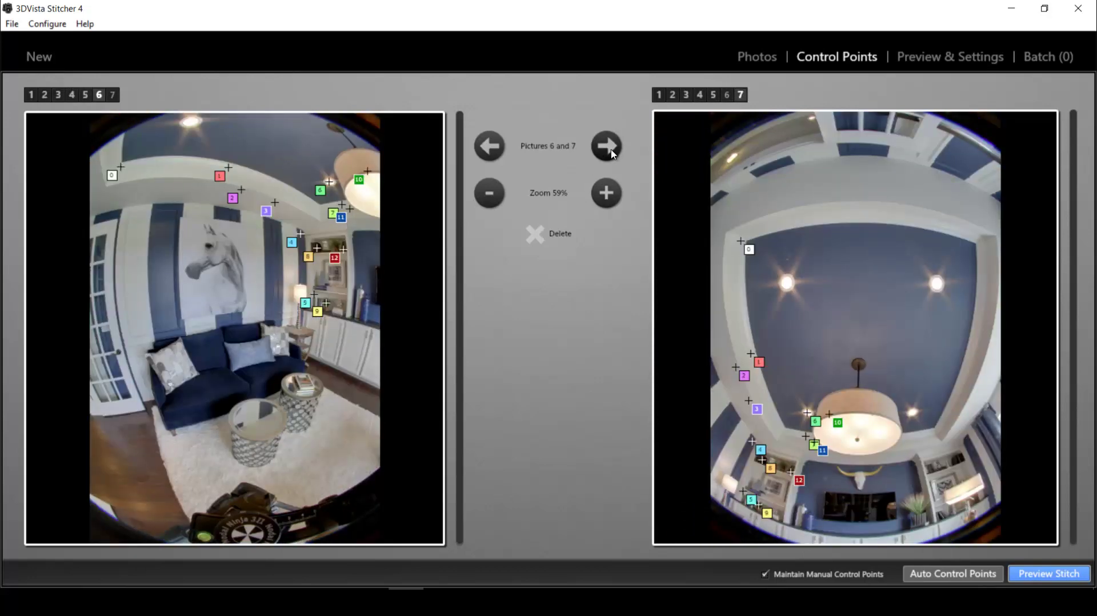
{"action": "left_click", "coordinate": [612, 153]}
{"action": "left_click", "coordinate": [612, 153]}
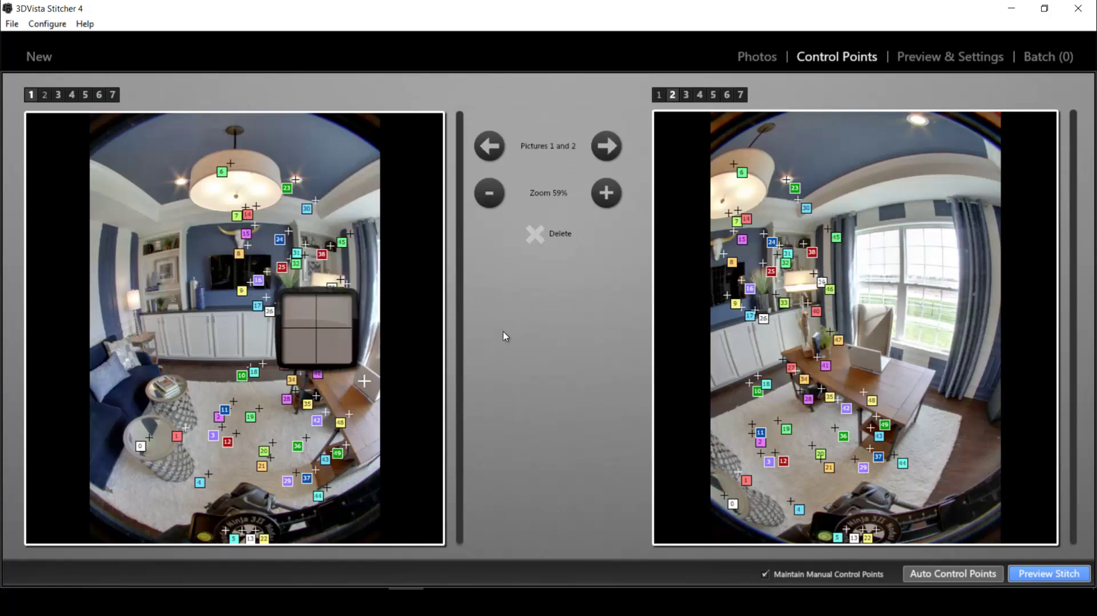
{"action": "left_click", "coordinate": [659, 95]}
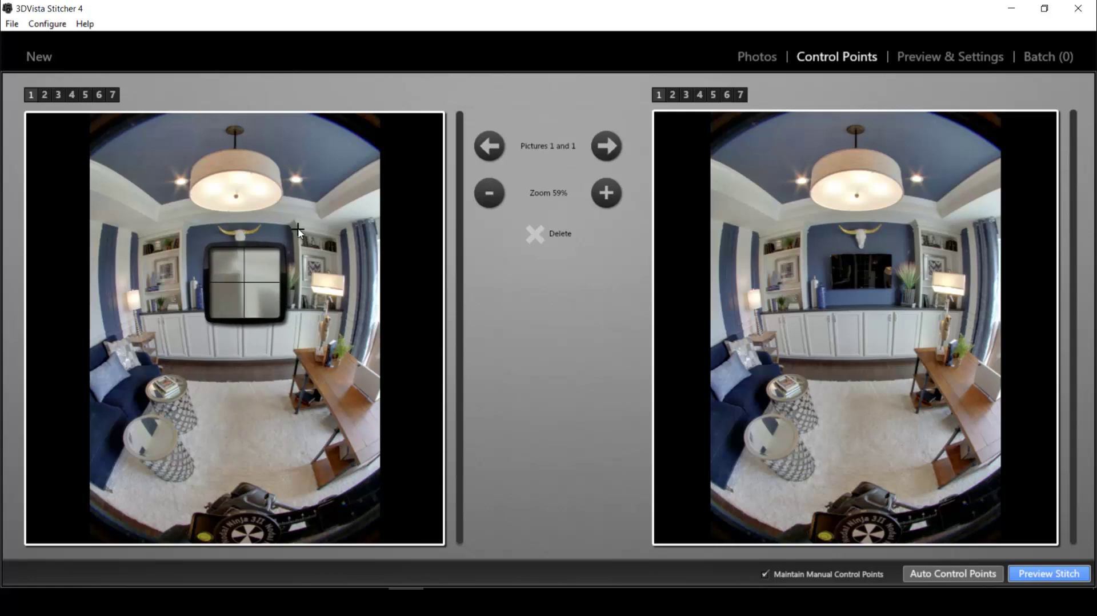
Step: Add a Vertical control point along an edge in picture 1, then advance to picture 2
{"action": "left_click", "coordinate": [298, 230]}
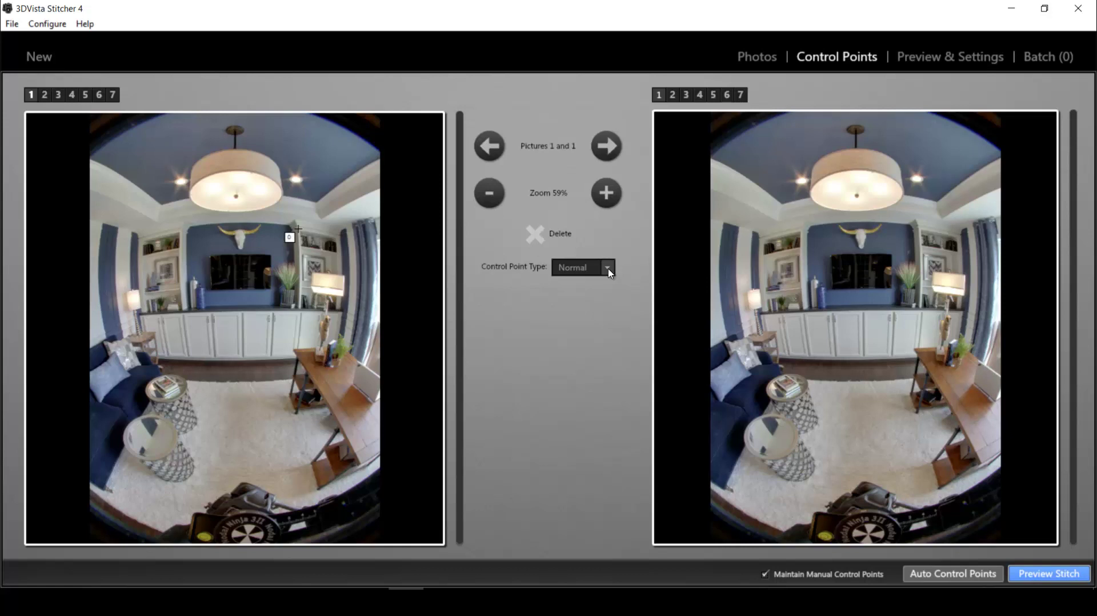
{"action": "left_click", "coordinate": [608, 268]}
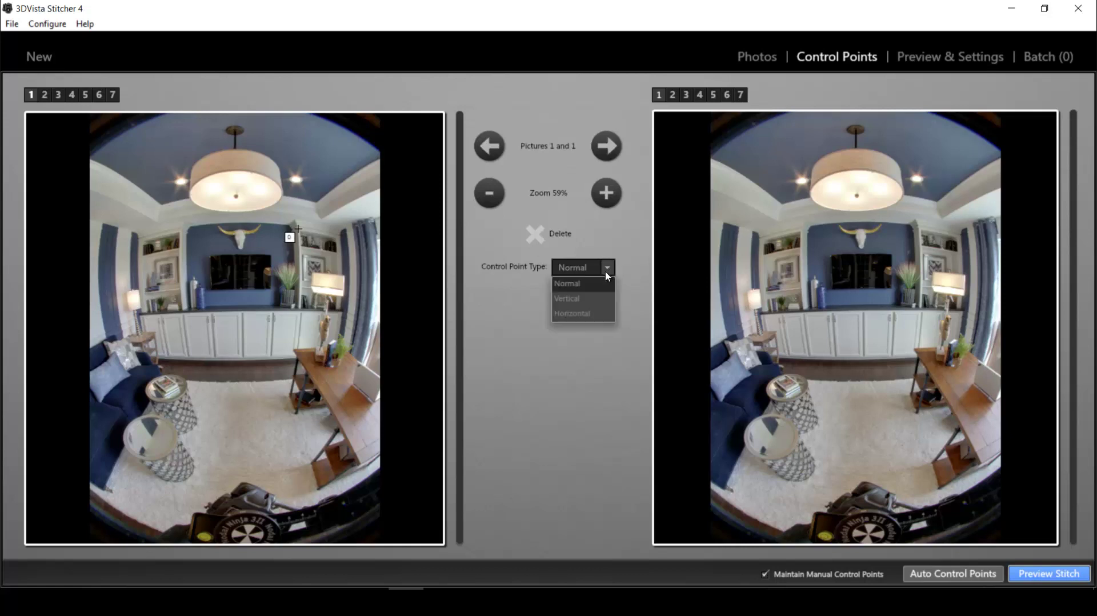
{"action": "left_click", "coordinate": [574, 298]}
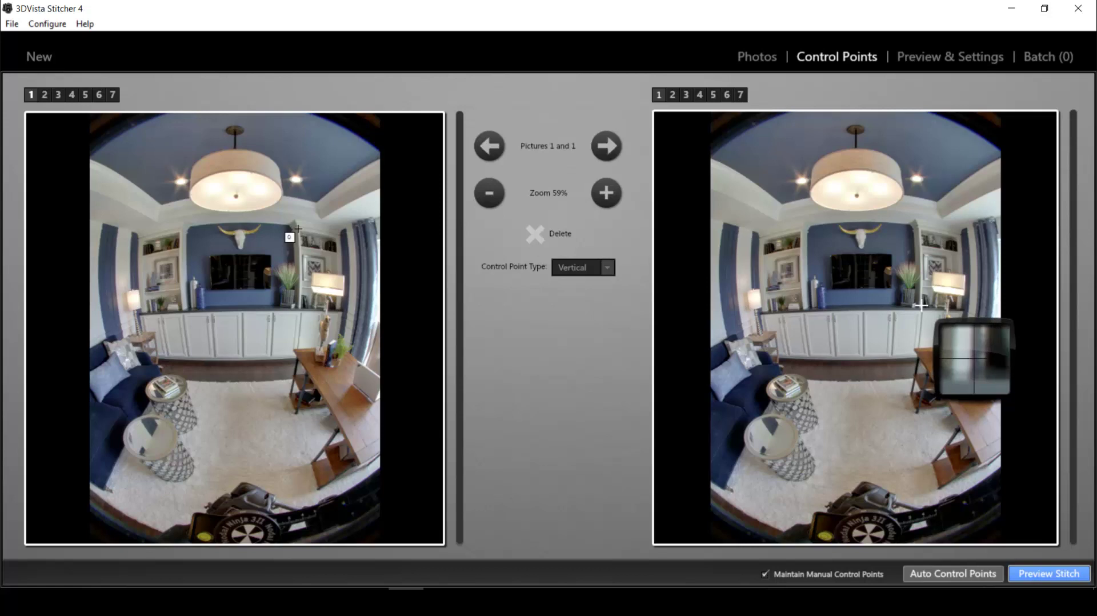
{"action": "left_click", "coordinate": [921, 308]}
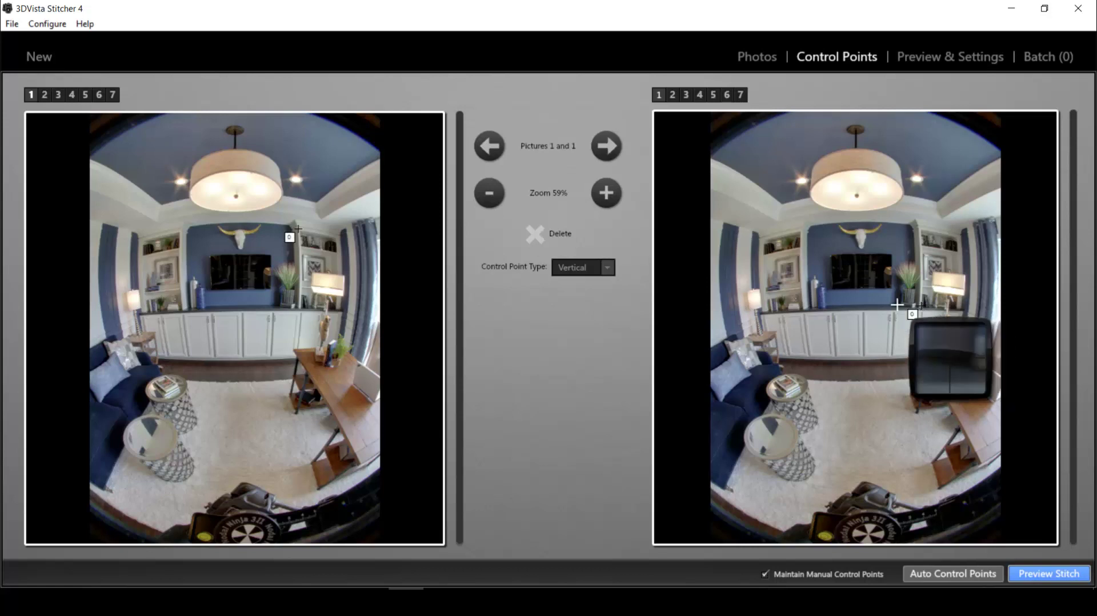
{"action": "left_click", "coordinate": [606, 147]}
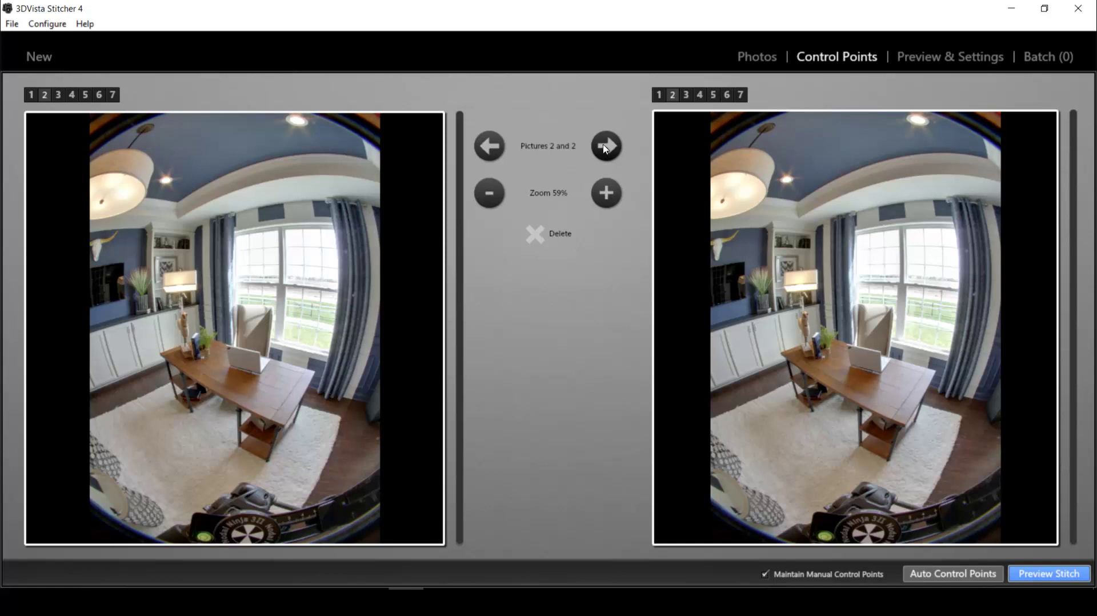
Step: Mark the top and bottom of a vertical edge in picture 2
{"action": "left_click", "coordinate": [330, 207]}
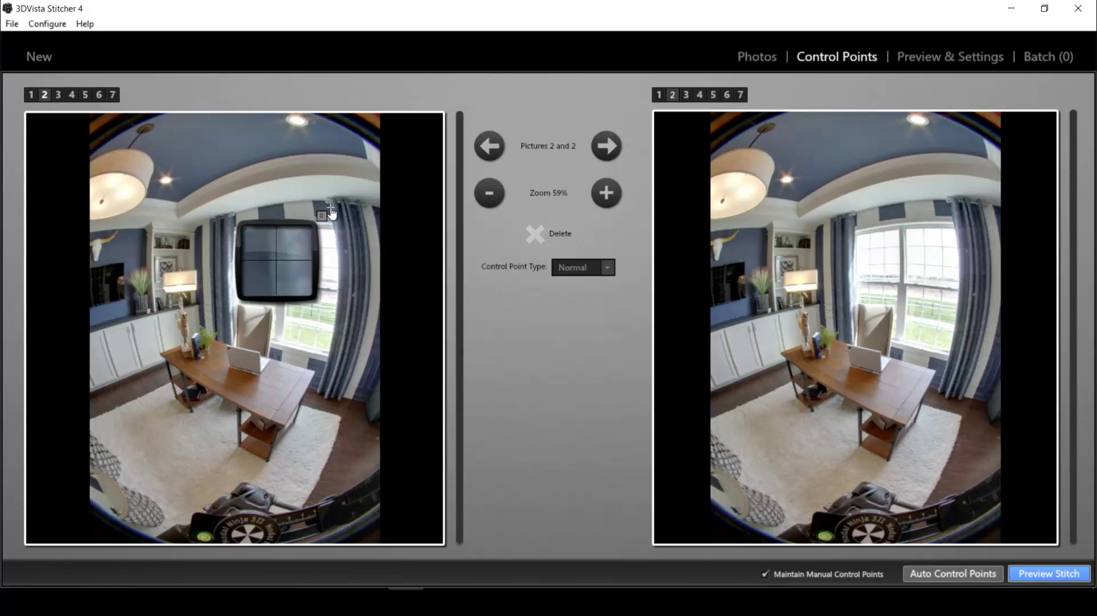
{"action": "left_click", "coordinate": [607, 273]}
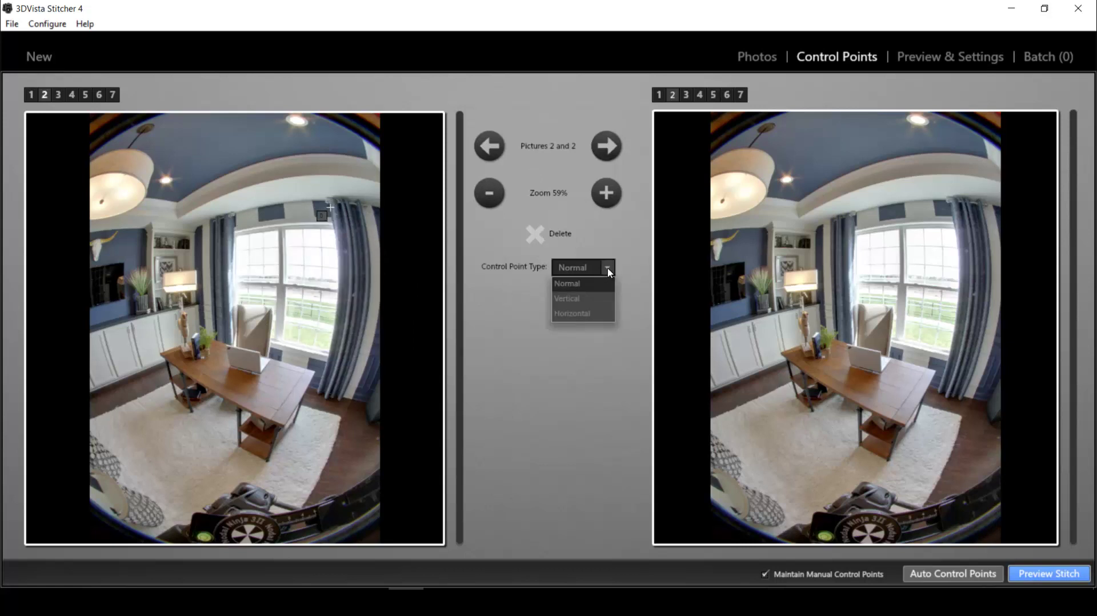
{"action": "left_click", "coordinate": [601, 282]}
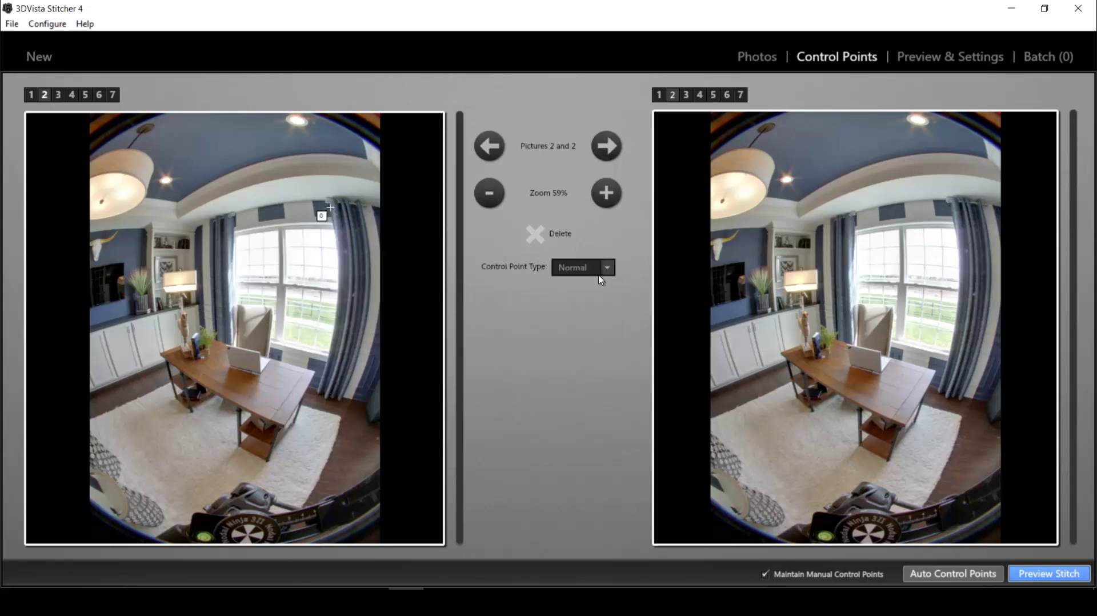
{"action": "left_click", "coordinate": [939, 388]}
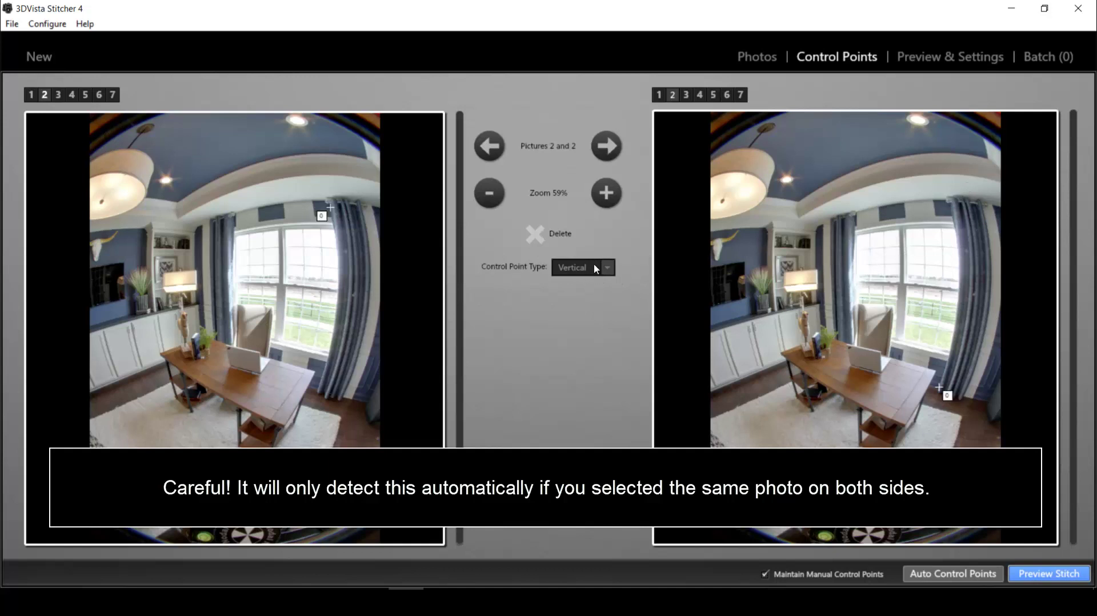
{"action": "left_click", "coordinate": [606, 147]}
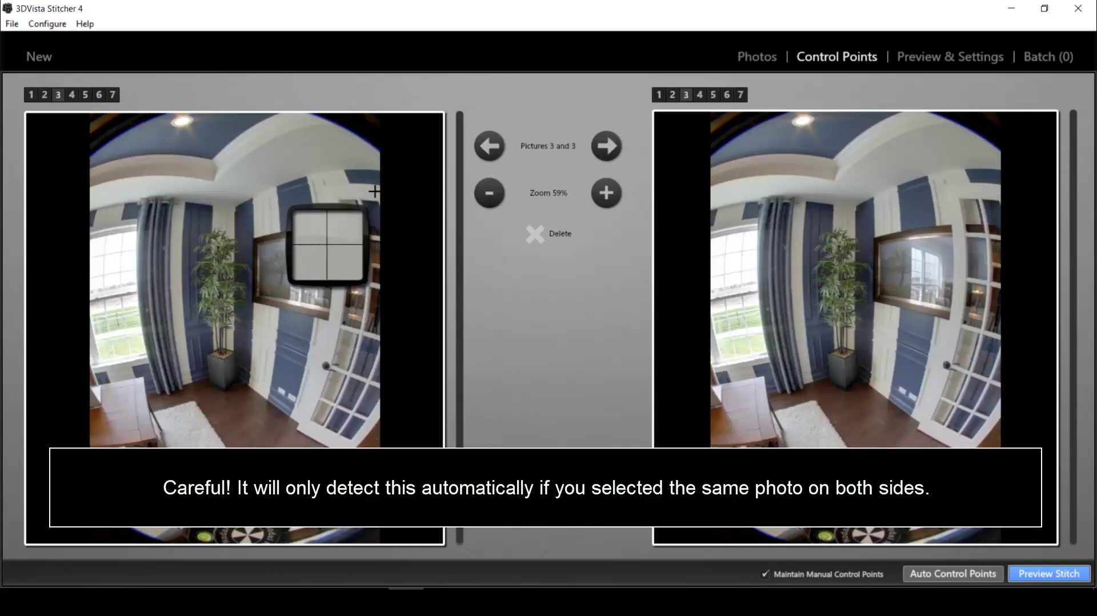
Step: Mark vertical door edges in pictures 3 and 5, then run Preview Stitch
{"action": "left_click", "coordinate": [340, 206]}
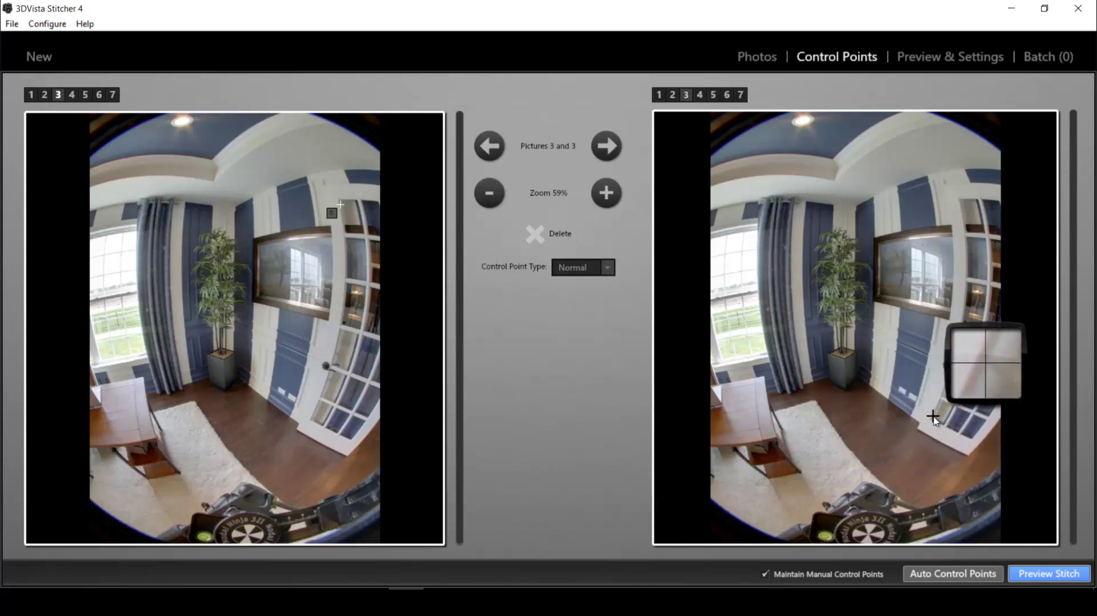
{"action": "left_click", "coordinate": [934, 416]}
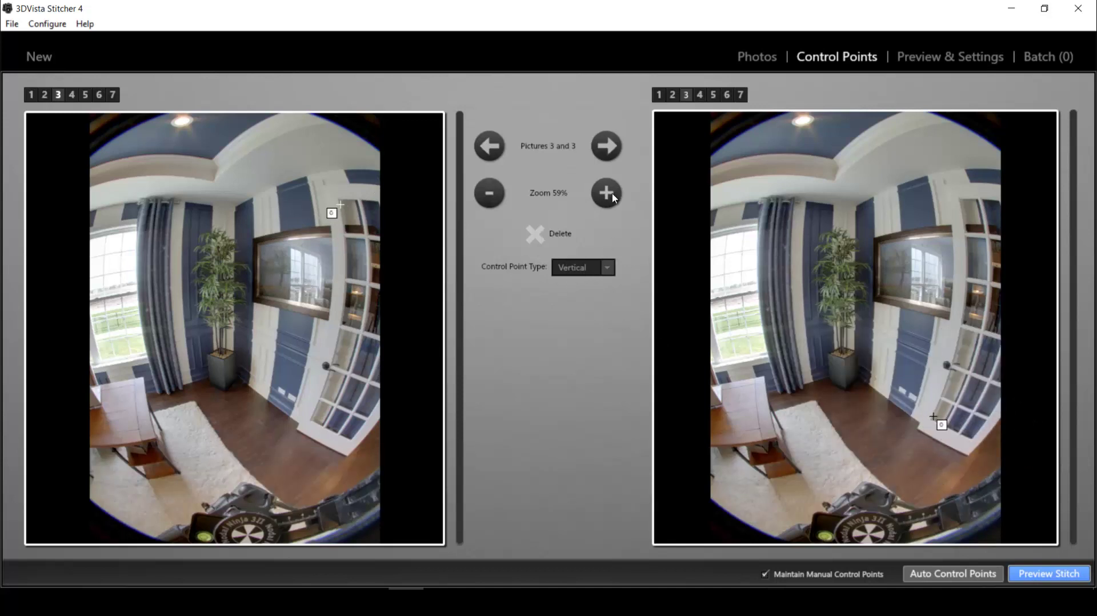
{"action": "left_click", "coordinate": [606, 150]}
{"action": "left_click", "coordinate": [606, 153]}
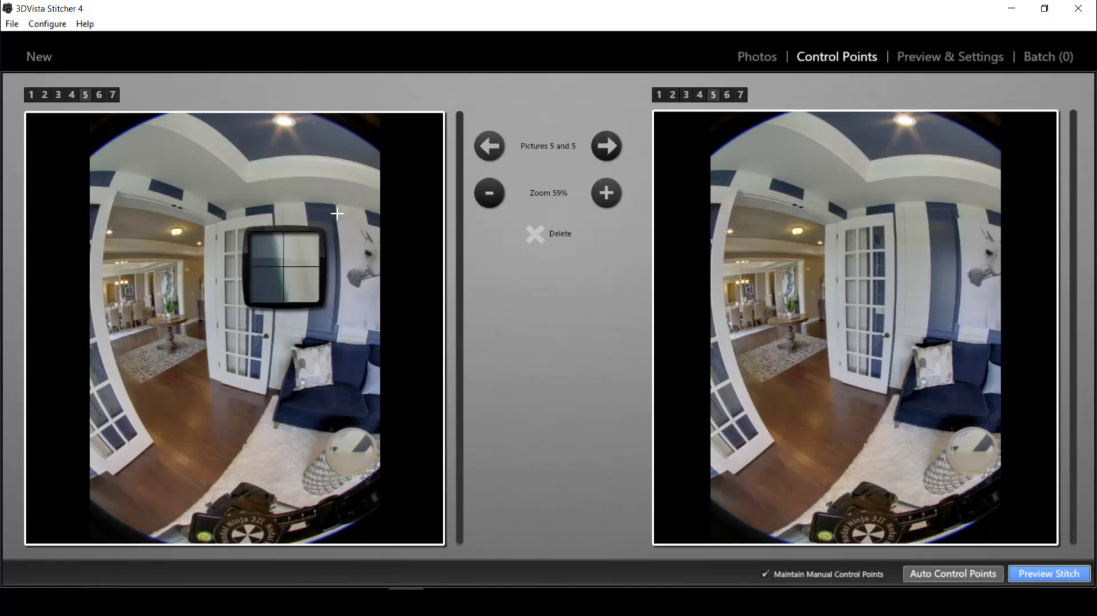
{"action": "left_click", "coordinate": [272, 218]}
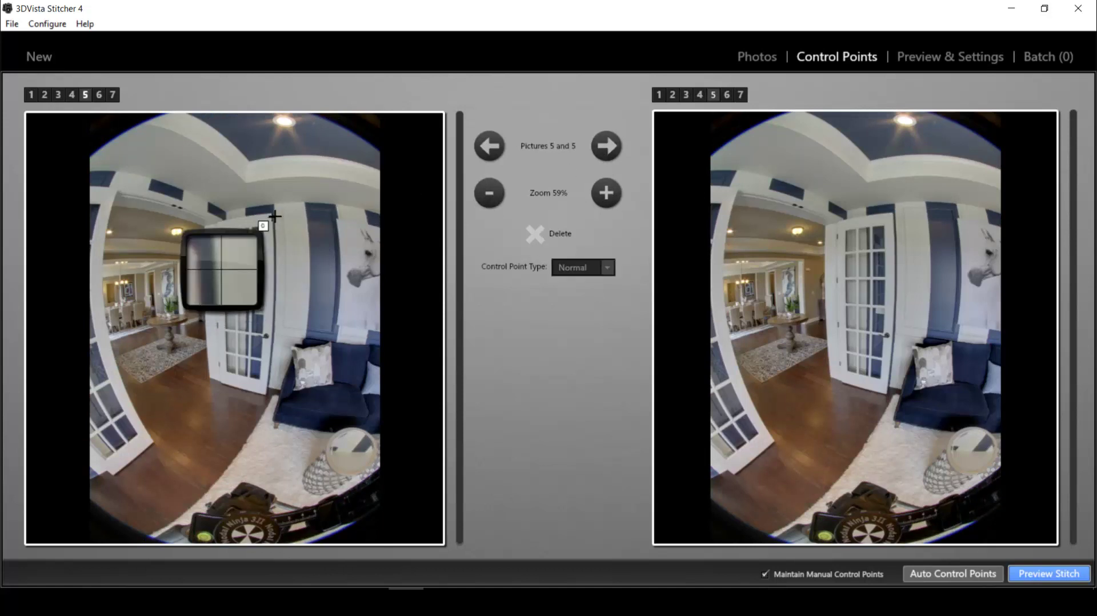
{"action": "left_click", "coordinate": [887, 391]}
{"action": "left_click", "coordinate": [1066, 575]}
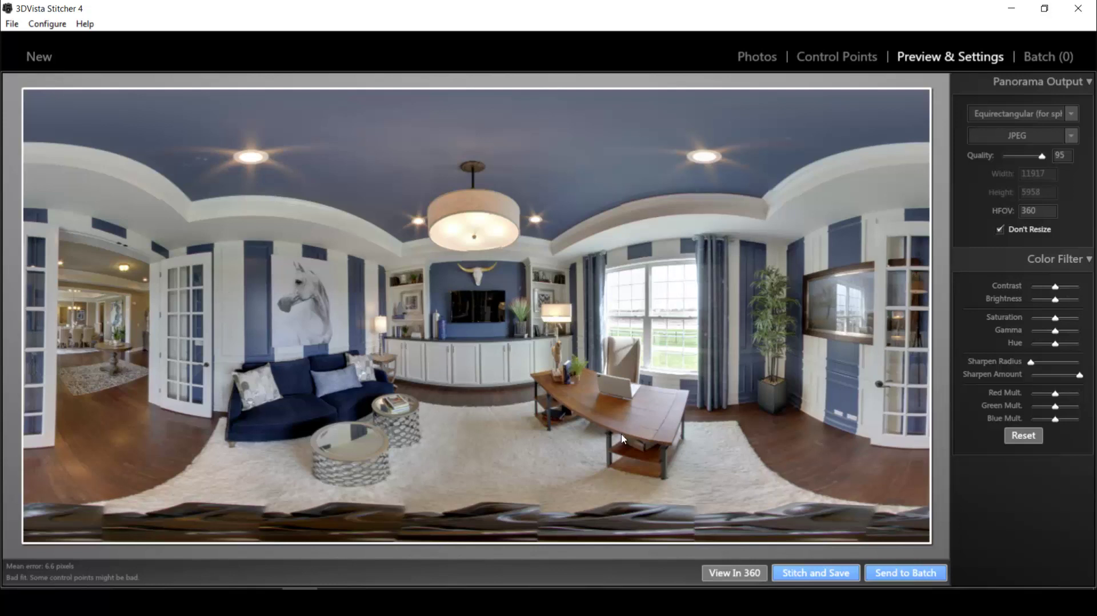
Step: Stitch and save the panorama at JPEG quality 95 as Levelled Panorama
{"action": "left_click", "coordinate": [817, 574]}
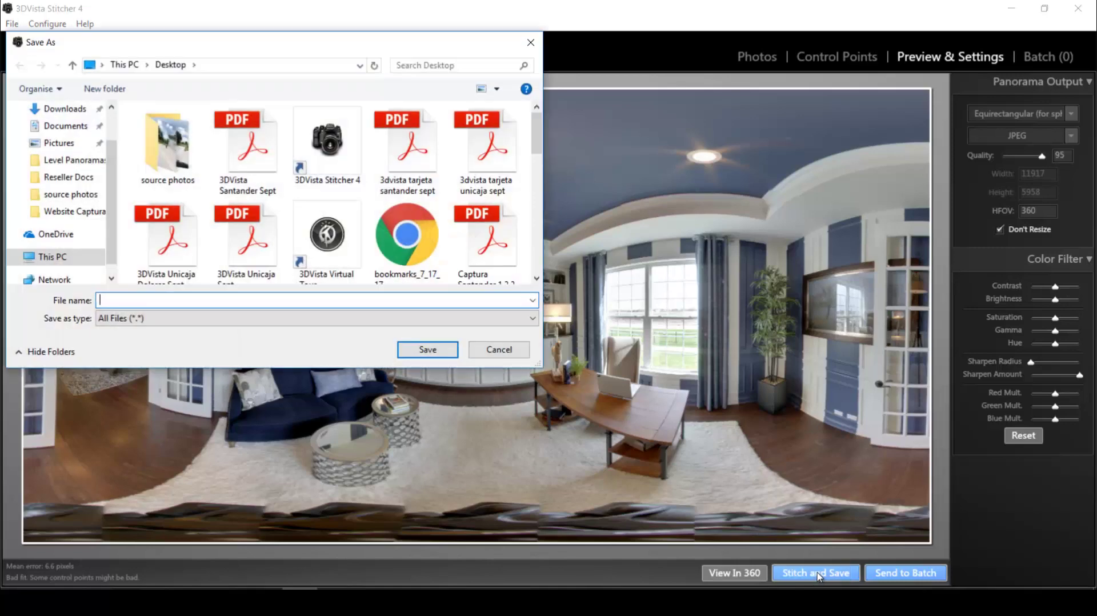
{"action": "type", "text": "Levelled Panorama"}
{"action": "left_click", "coordinate": [432, 354]}
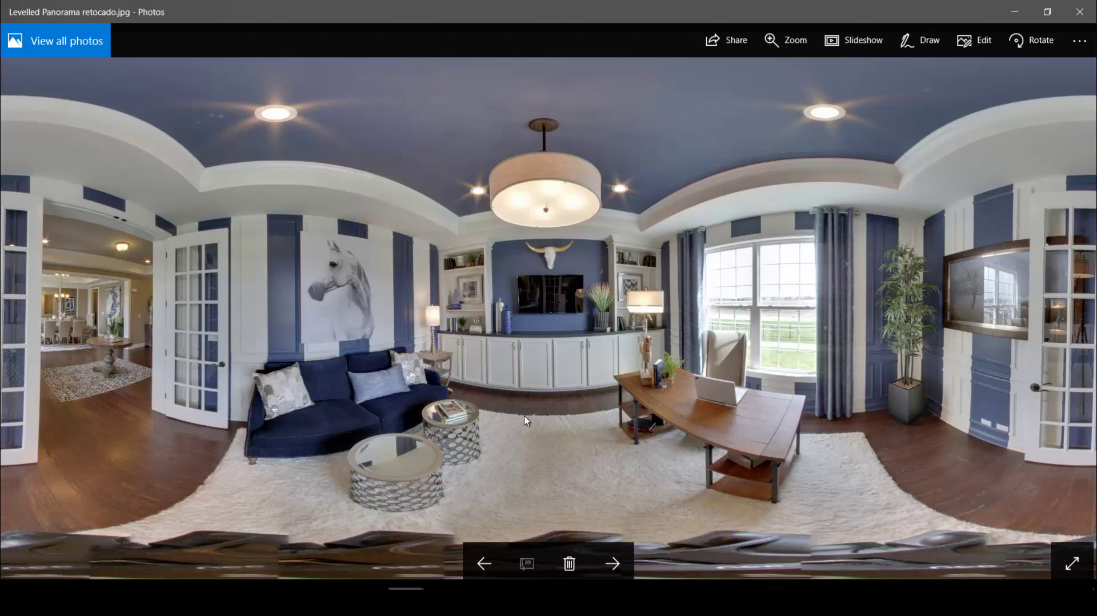
Step: Flip between Original_retocado.jpg and Levelled Panorama retocado.jpg three times, ending on the leveled image
{"action": "key", "text": "Left"}
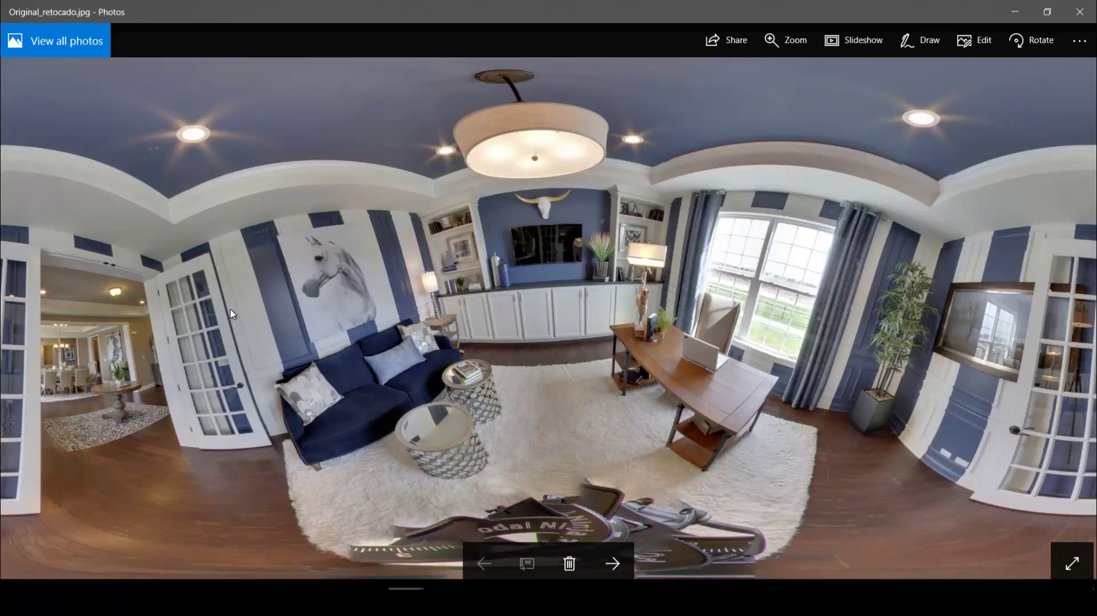
{"action": "key", "text": "Right"}
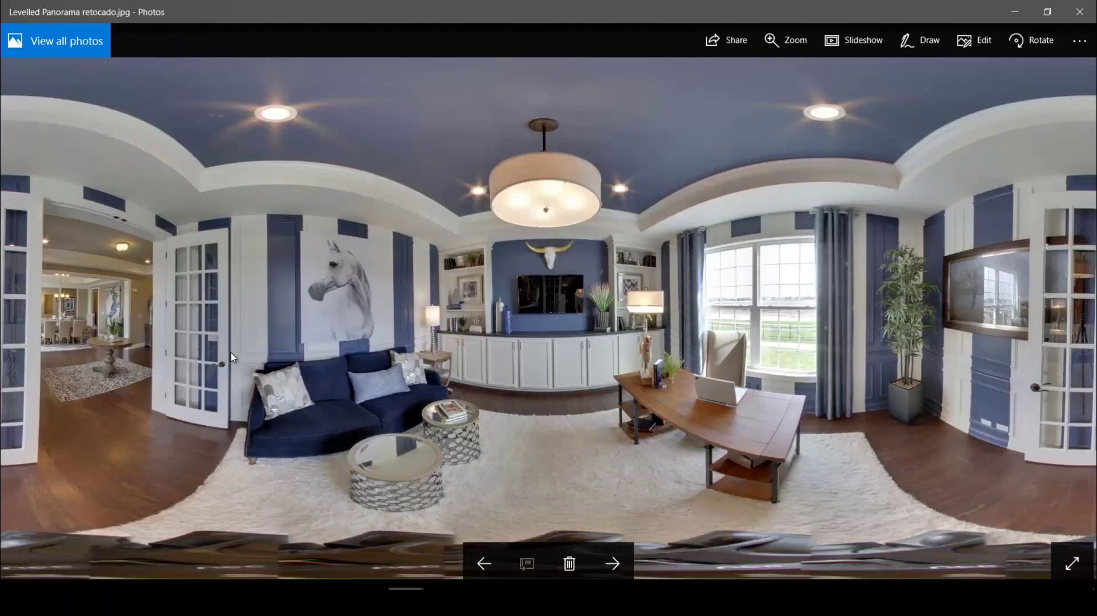
{"action": "key", "text": "Left"}
{"action": "key", "text": "Right"}
{"action": "key", "text": "Left"}
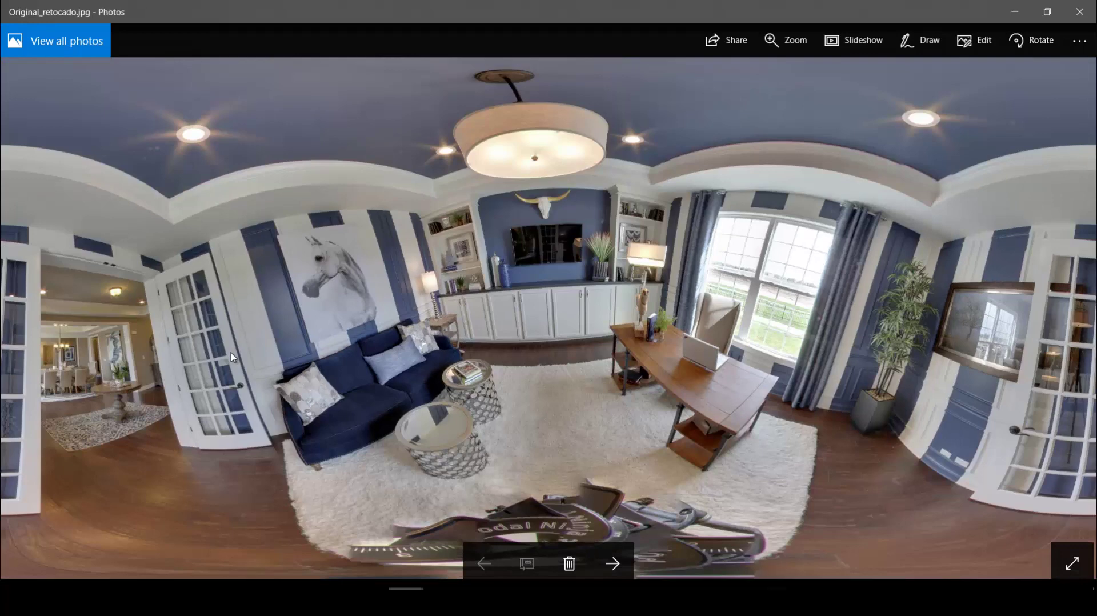
{"action": "key", "text": "Right"}
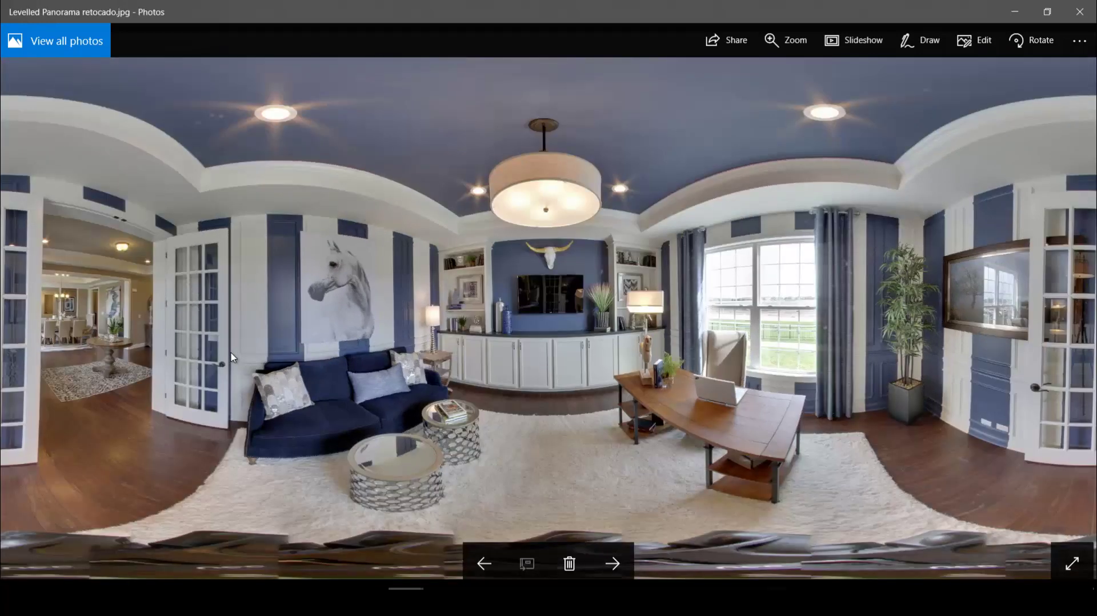